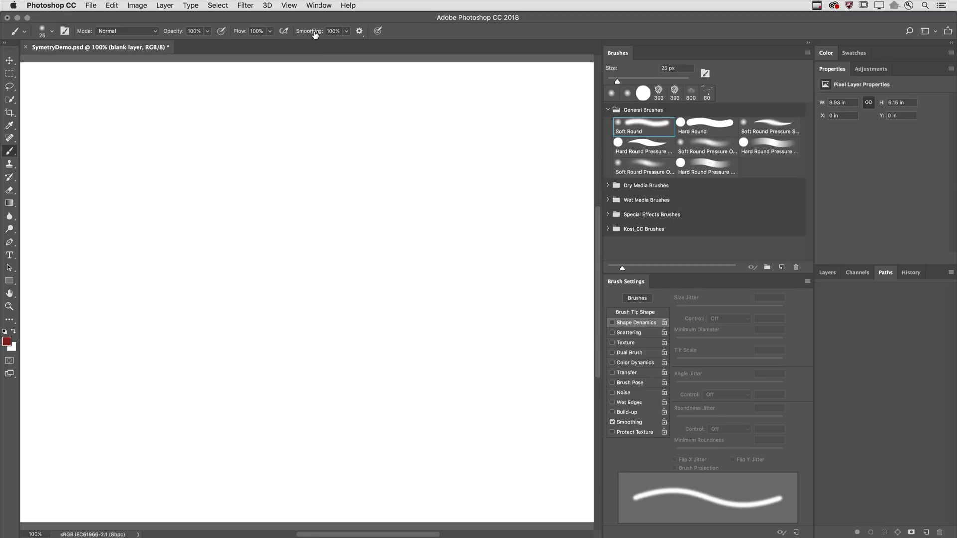
Paint a looped red stroke at 0% smoothing, then a second loop beside it at 100%.
left_click_drag(315, 34, 219, 39)
mouse_move(65, 160)
left_mouse_down()
mouse_move(129, 171)
mouse_move(157, 153)
mouse_move(163, 131)
mouse_move(148, 117)
mouse_move(127, 124)
mouse_move(105, 194)
mouse_move(128, 345)
mouse_move(115, 370)
mouse_move(86, 379)
mouse_move(51, 356)
mouse_move(59, 310)
mouse_move(82, 282)
mouse_move(117, 260)
mouse_move(173, 255)
left_mouse_up()
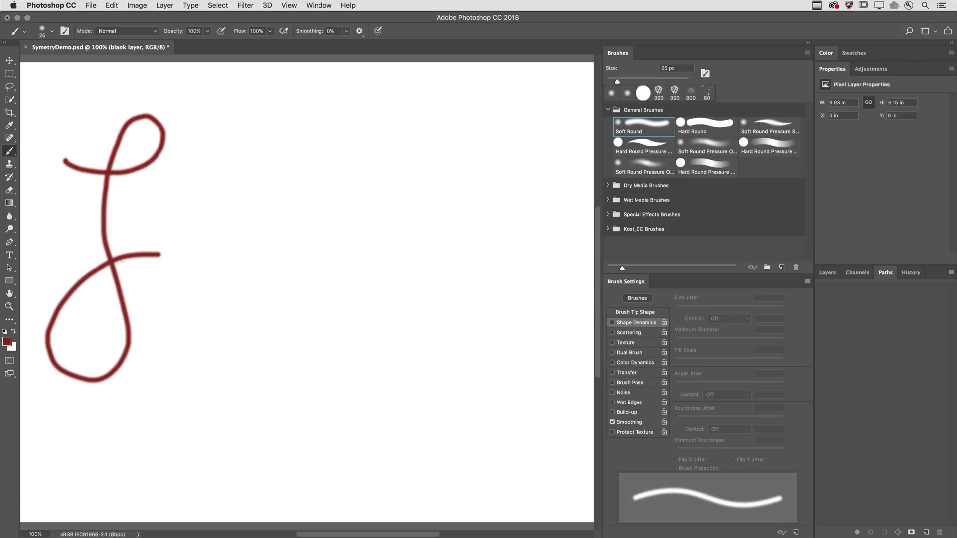
left_click(308, 33)
type("90")
key("Return")
type("100")
key("Return")
mouse_move(250, 171)
left_mouse_down()
mouse_move(313, 161)
mouse_move(327, 132)
mouse_move(307, 120)
mouse_move(277, 127)
mouse_move(323, 297)
mouse_move(311, 342)
mouse_move(251, 356)
mouse_move(221, 339)
mouse_move(229, 283)
mouse_move(273, 240)
mouse_move(330, 222)
mouse_move(392, 243)
left_mouse_up()
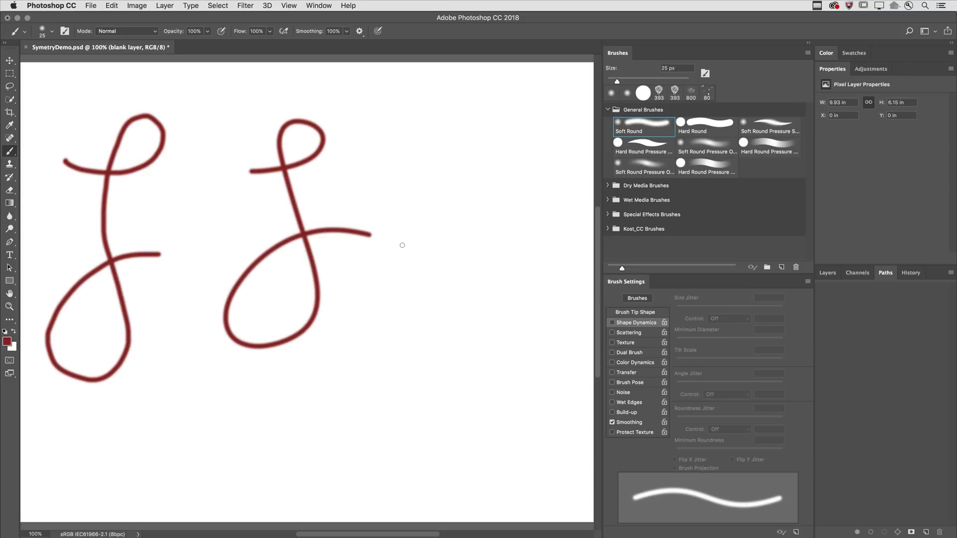
Adjust the Smoothing options and paint two wavy strokes at the upper right.
left_click(359, 31)
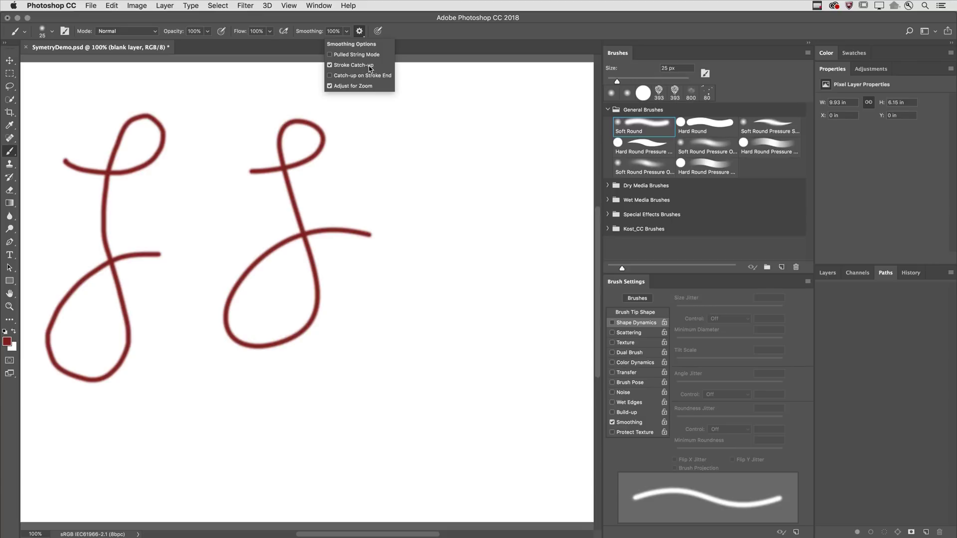
left_click(417, 112)
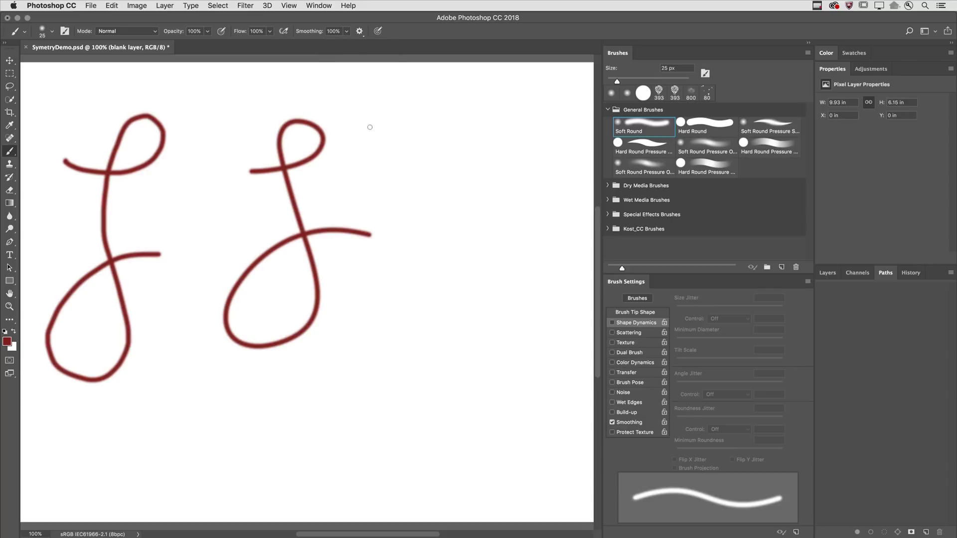
mouse_move(370, 128)
left_mouse_down()
mouse_move(387, 106)
mouse_move(400, 129)
mouse_move(435, 102)
mouse_move(446, 132)
mouse_move(482, 98)
mouse_move(510, 115)
left_mouse_up()
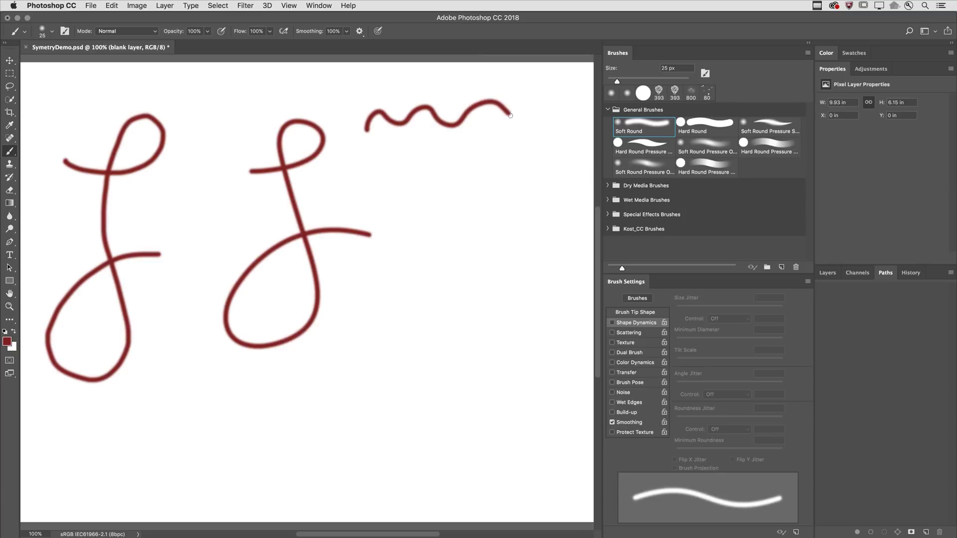
mouse_move(374, 173)
left_mouse_down()
mouse_move(418, 157)
mouse_move(435, 177)
mouse_move(468, 180)
mouse_move(482, 148)
mouse_move(516, 145)
mouse_move(529, 181)
left_mouse_up()
Paint a third and fourth wavy stroke lower down, with Stroke Catch-up off.
left_click(359, 31)
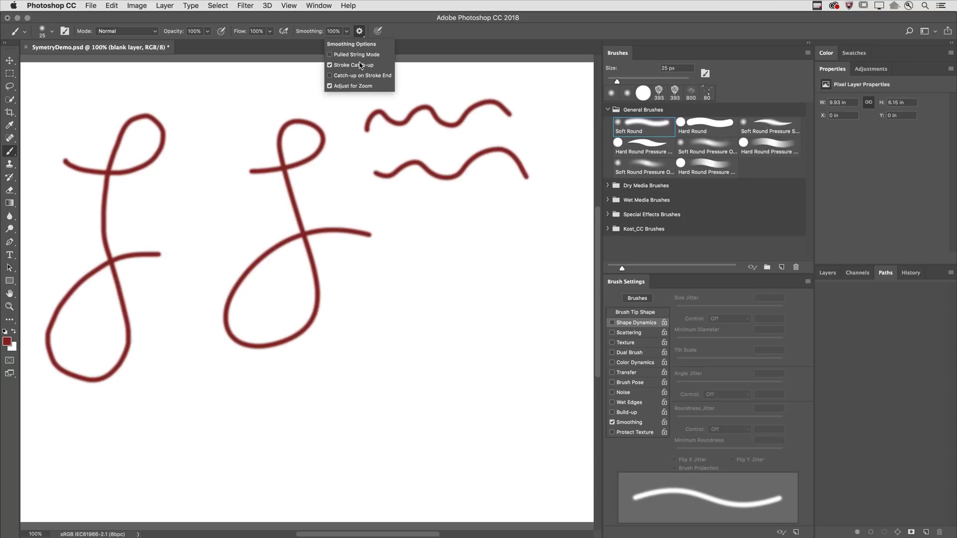
mouse_move(397, 236)
left_mouse_down()
mouse_move(417, 219)
mouse_move(484, 238)
mouse_move(497, 209)
mouse_move(533, 237)
left_mouse_up()
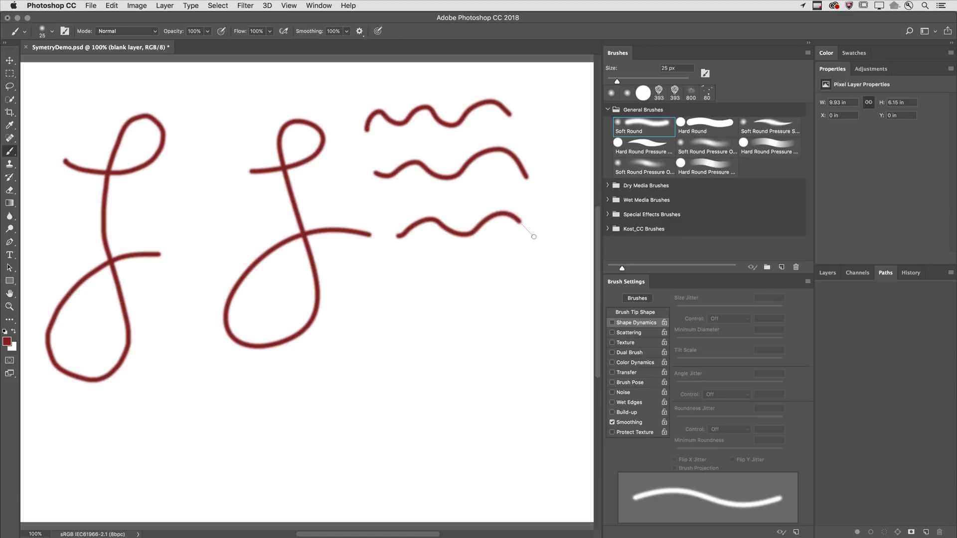
left_click_drag(533, 237, 526, 241)
mouse_move(389, 276)
left_mouse_down()
mouse_move(416, 283)
mouse_move(457, 260)
mouse_move(482, 294)
mouse_move(492, 261)
mouse_move(530, 256)
mouse_move(534, 305)
left_mouse_up()
Enable Catch-up on Stroke End and paint a fifth and sixth wavy stroke at the bottom.
left_click(360, 31)
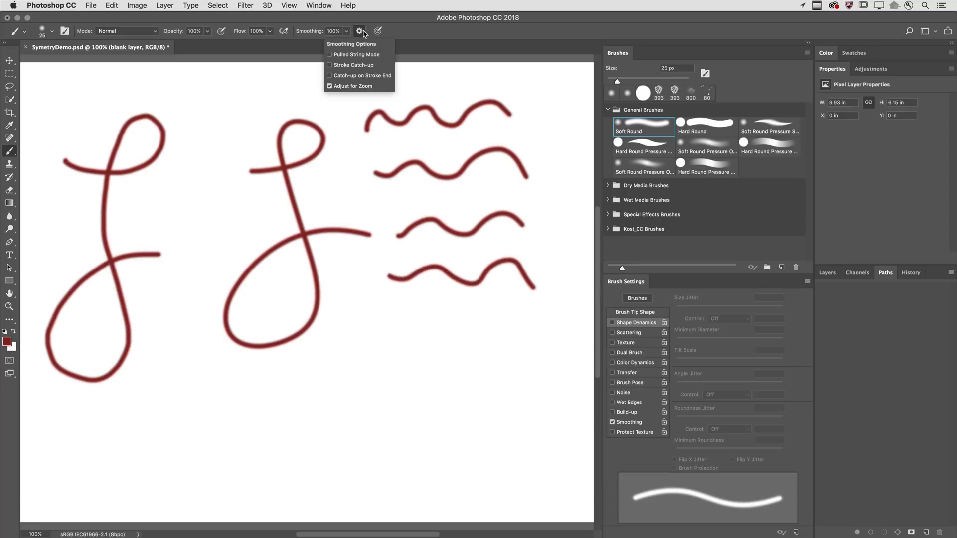
left_click(345, 77)
mouse_move(357, 324)
left_mouse_down()
mouse_move(388, 339)
mouse_move(438, 330)
mouse_move(478, 375)
mouse_move(519, 326)
left_mouse_up()
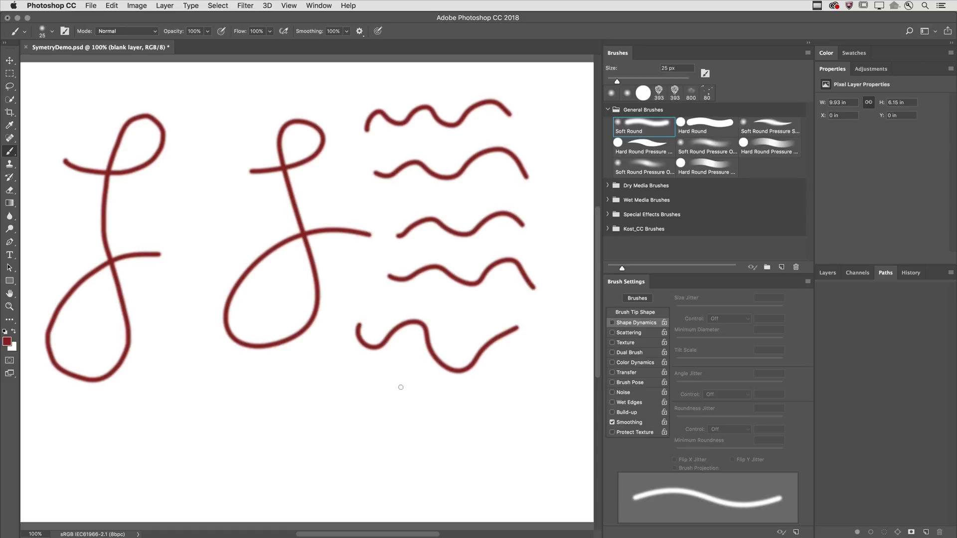
mouse_move(375, 393)
left_mouse_down()
mouse_move(417, 395)
mouse_move(447, 410)
mouse_move(491, 401)
mouse_move(527, 377)
left_mouse_up()
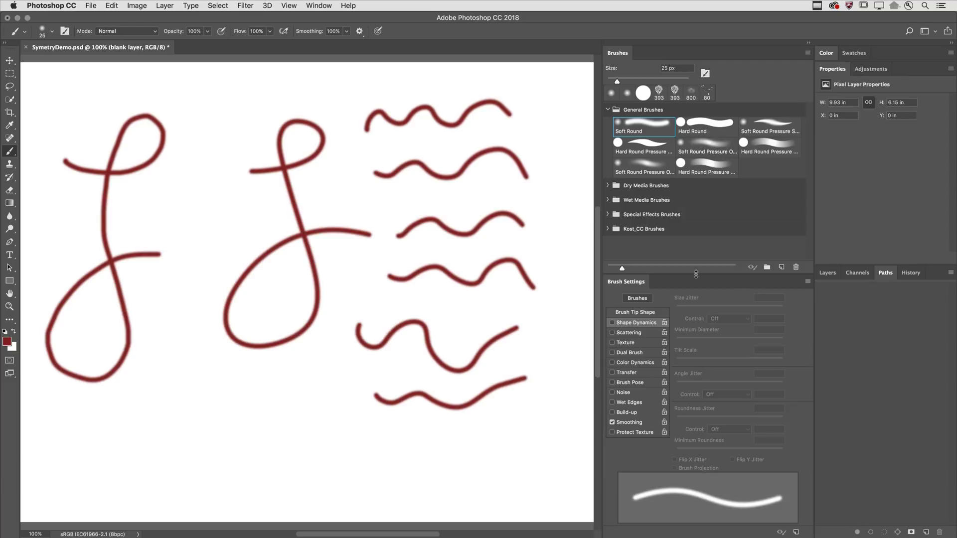
left_click(361, 31)
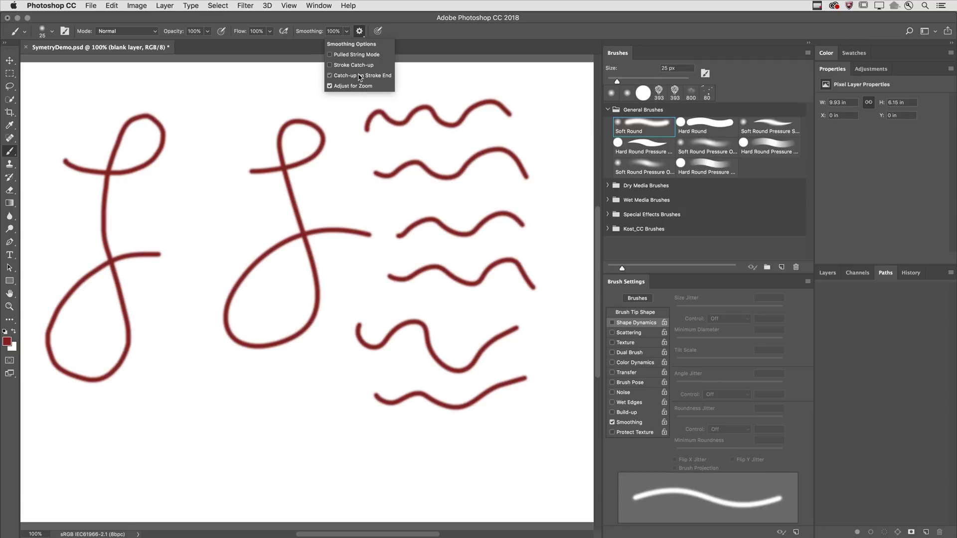
Turn on Pulled String Mode, clear the canvas, and draw a sharp V-shaped stroke.
left_click(362, 56)
key("Delete")
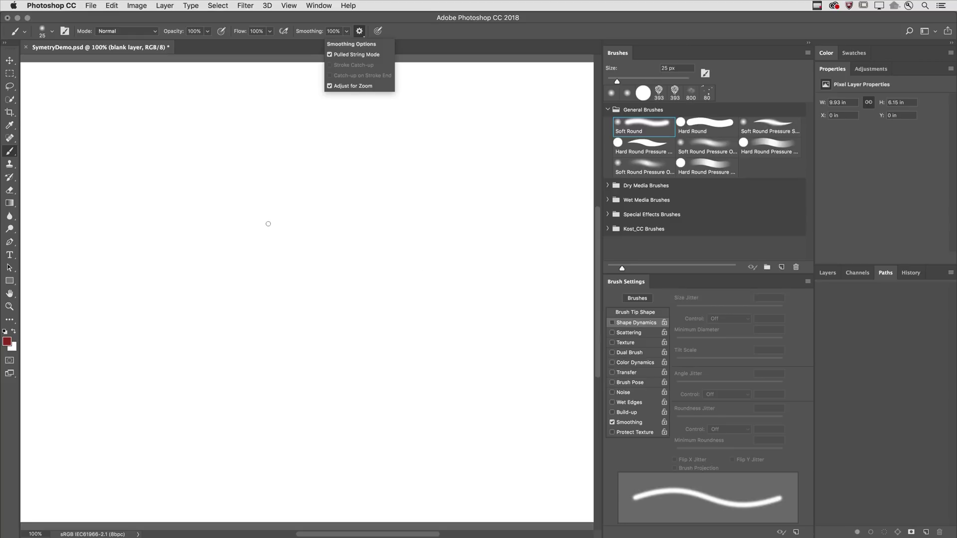
mouse_move(267, 223)
left_mouse_down()
mouse_move(268, 260)
mouse_move(272, 222)
mouse_move(300, 205)
mouse_move(261, 188)
mouse_move(232, 194)
mouse_move(220, 211)
mouse_move(229, 235)
mouse_move(265, 256)
mouse_move(305, 248)
mouse_move(316, 224)
mouse_move(295, 192)
mouse_move(256, 188)
mouse_move(233, 199)
mouse_move(240, 232)
mouse_move(277, 244)
mouse_move(306, 223)
mouse_move(290, 192)
mouse_move(255, 189)
mouse_move(231, 202)
mouse_move(268, 177)
mouse_move(302, 183)
mouse_move(309, 195)
mouse_move(294, 188)
mouse_move(436, 149)
mouse_move(508, 145)
mouse_move(452, 161)
mouse_move(325, 279)
mouse_move(285, 328)
mouse_move(251, 395)
mouse_move(252, 435)
left_mouse_up()
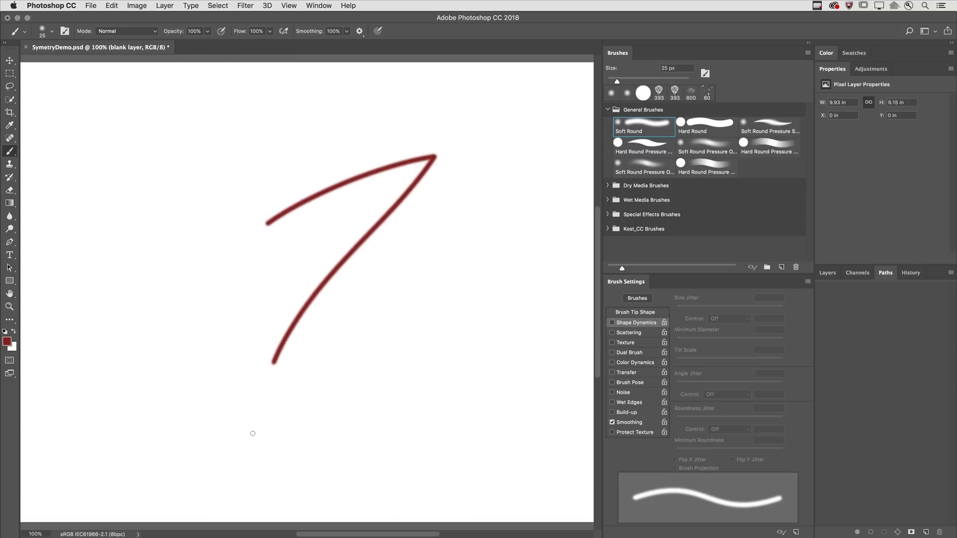
Turn off Pulled String Mode and paint a wavy stroke at the lower left.
left_click(359, 31)
left_click(355, 55)
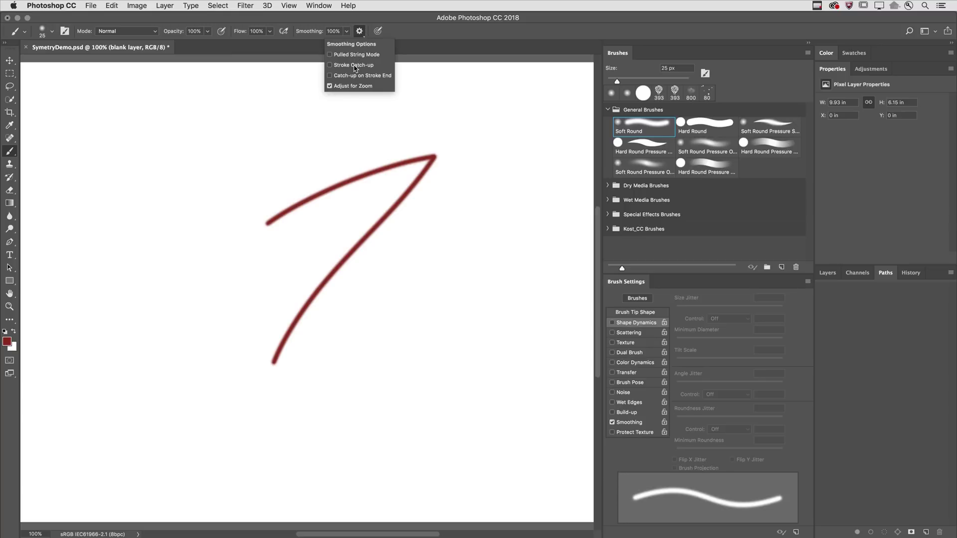
mouse_move(93, 303)
left_mouse_down()
mouse_move(89, 321)
mouse_move(383, 427)
left_mouse_up()
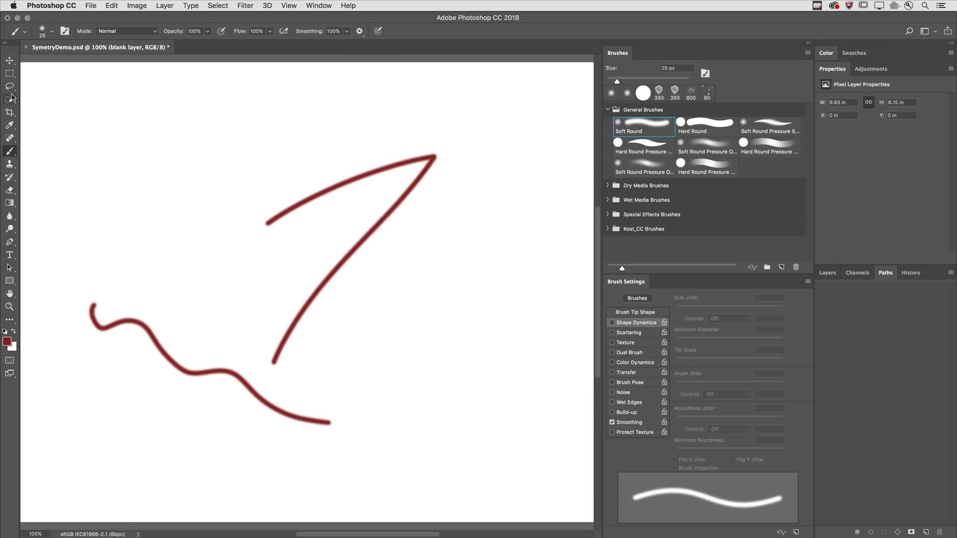
Uncheck Show Brush Leash While Smoothing in the Cursors preferences.
left_click(39, 7)
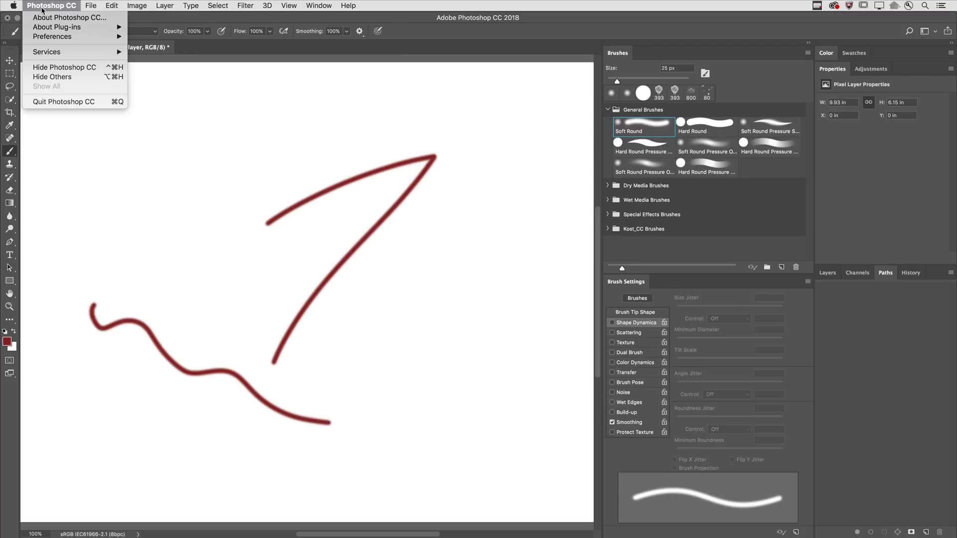
mouse_move(100, 36)
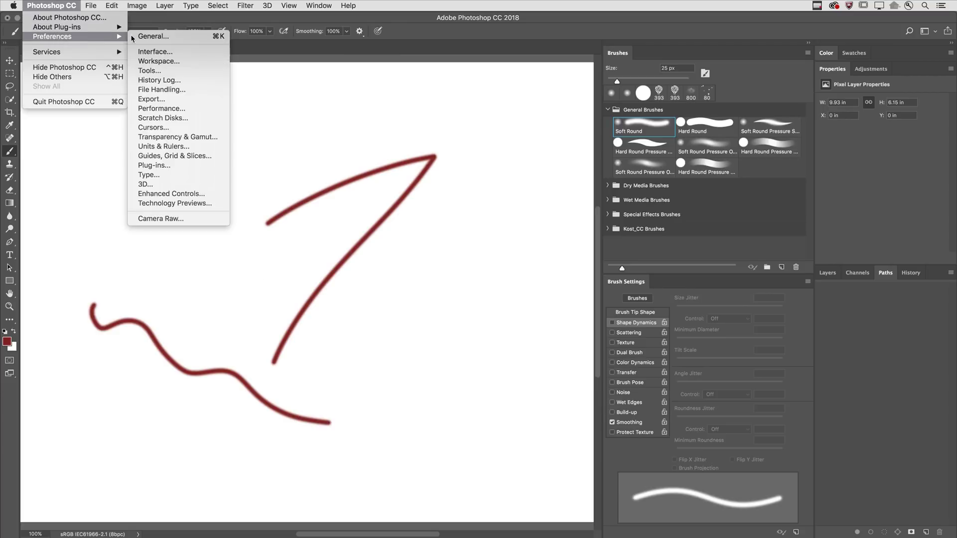
left_click(212, 127)
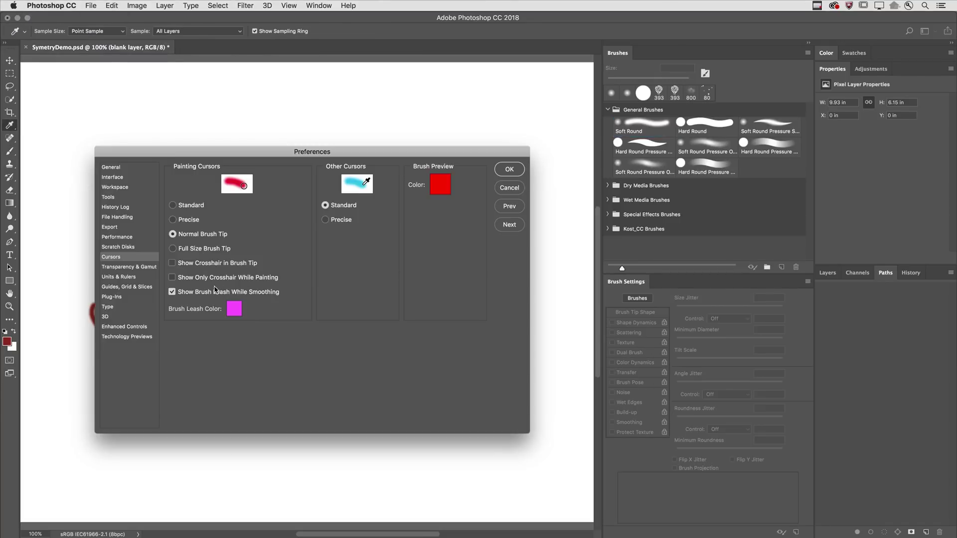
left_click(215, 293)
key("Return")
Return to the Brush tool with smoothing set to 0%.
key("b")
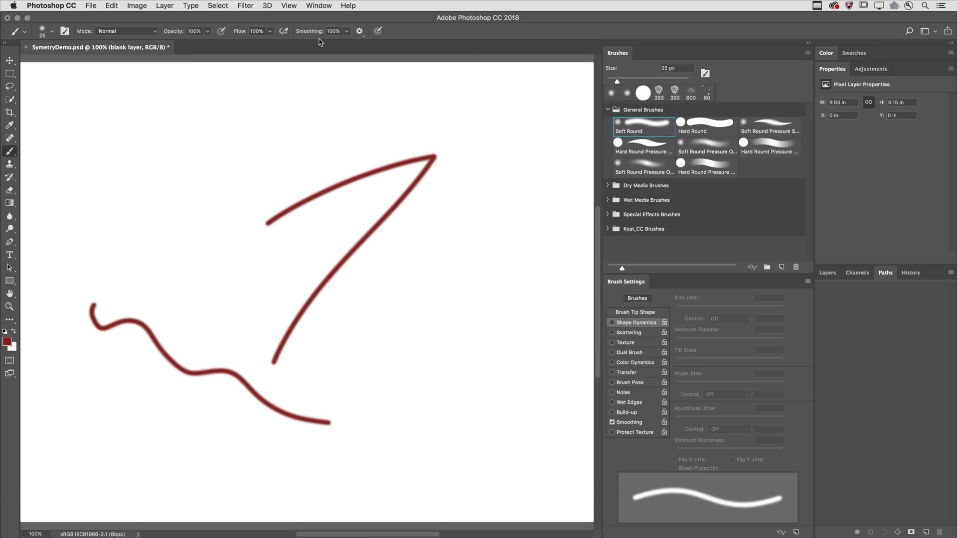
type("0")
key("Return")
Clear the canvas, enable the Paint Symmetry technology preview, and select the 25 px Hard Round brush.
key("super+alt+z")
key("super+alt+z")
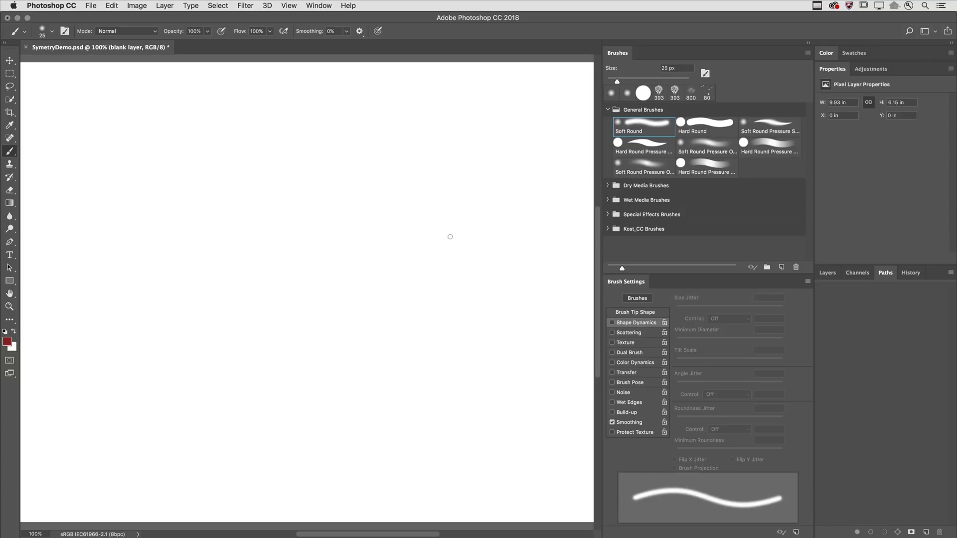
left_click(40, 8)
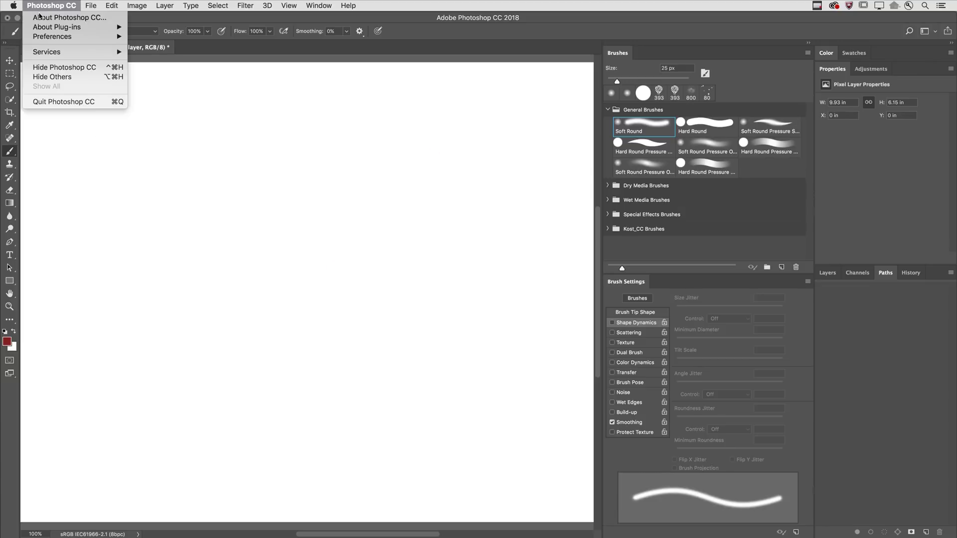
mouse_move(48, 36)
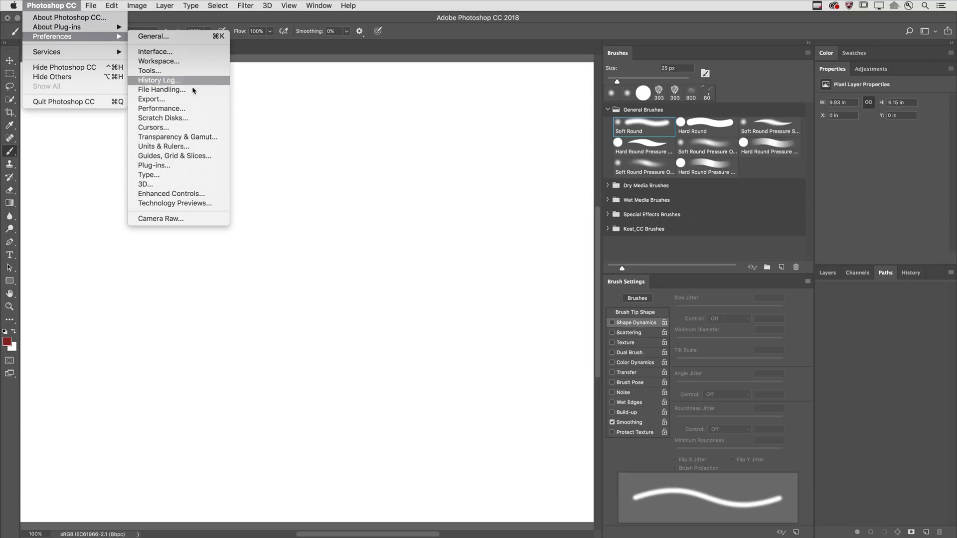
left_click(207, 204)
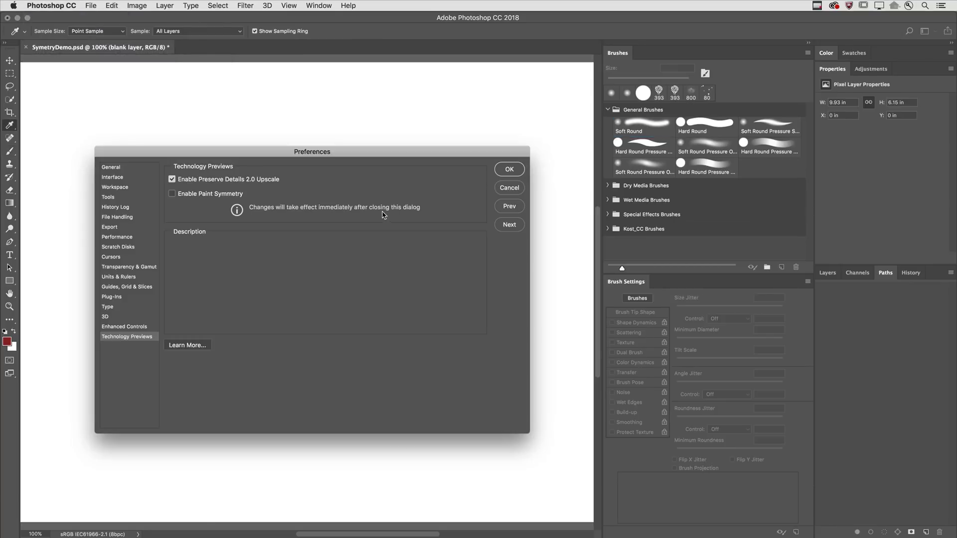
left_click(203, 197)
left_click(509, 169)
key("b")
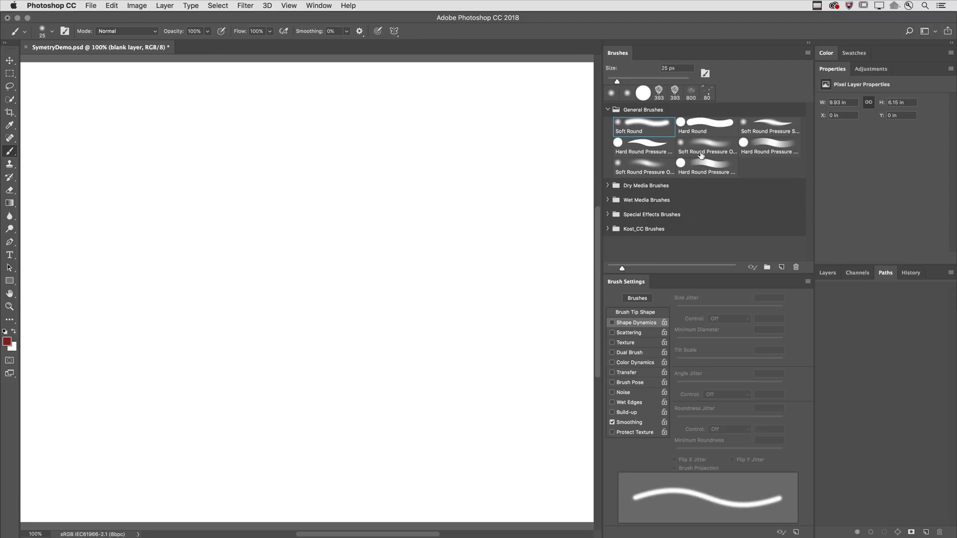
left_click(698, 129)
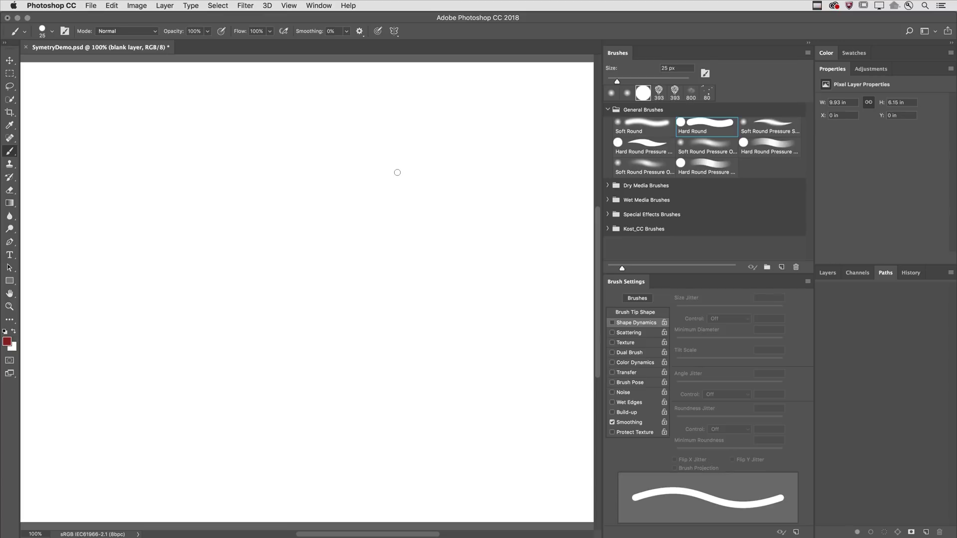
Shrink the brush to 15 px and commit a new, unrotated vertical symmetry axis.
key("bracketleft")
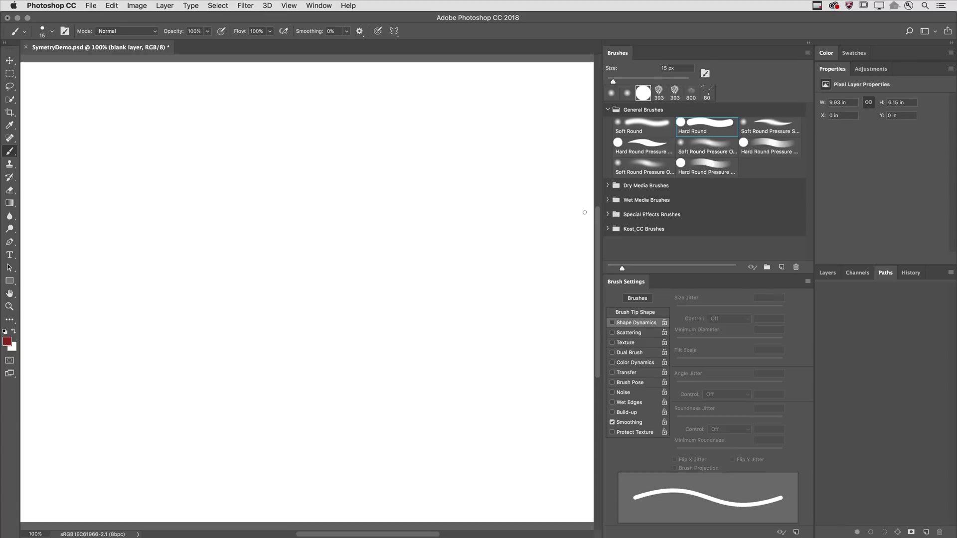
left_click(394, 31)
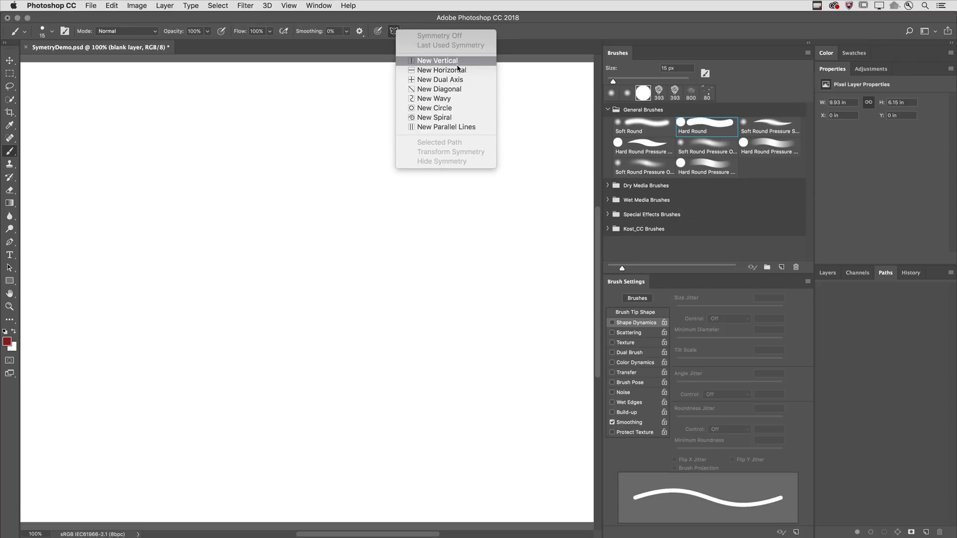
left_click(439, 61)
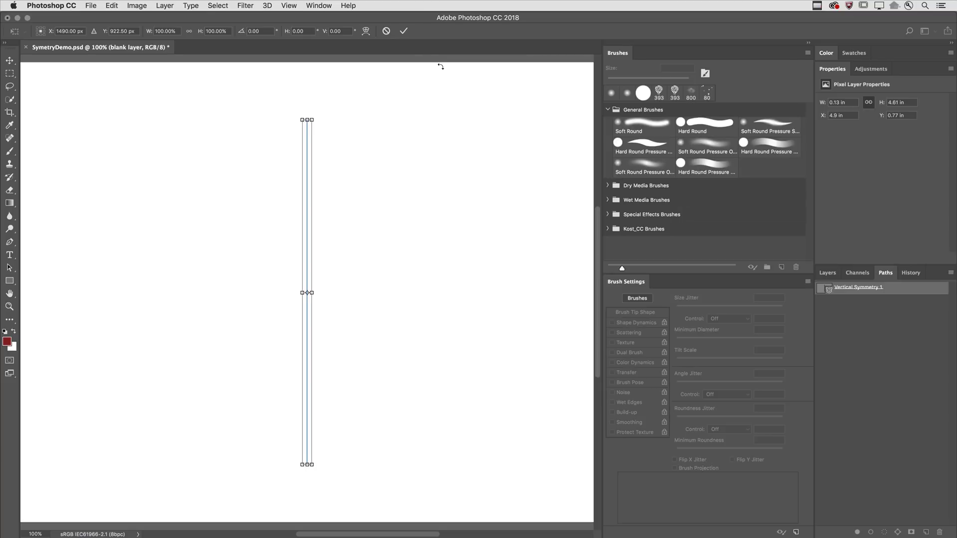
left_click_drag(331, 103, 226, 114)
key("super+z")
key("Return")
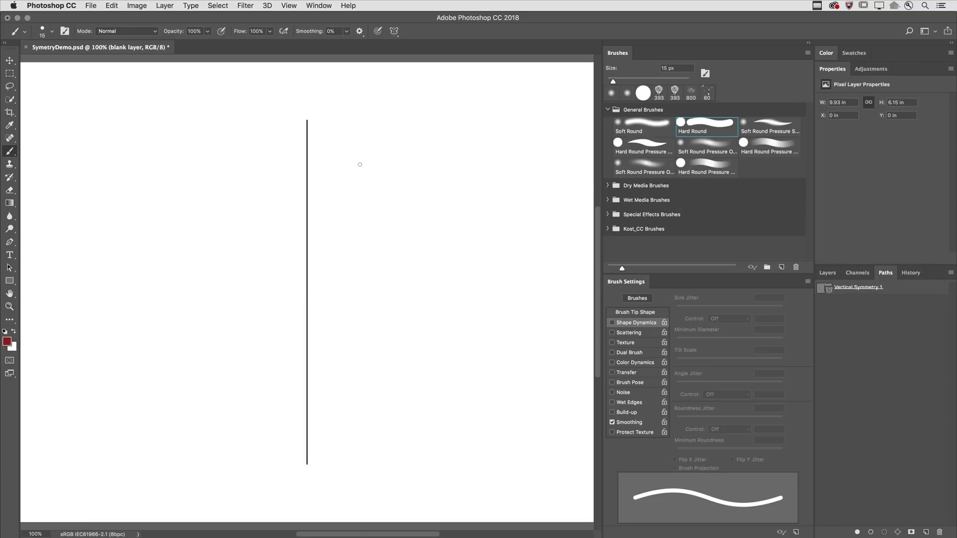
Paint a swirling dark-red design of loops and curls mirrored across the vertical axis.
mouse_move(307, 128)
left_mouse_down()
mouse_move(275, 124)
mouse_move(307, 163)
mouse_move(414, 151)
mouse_move(337, 167)
mouse_move(239, 258)
mouse_move(253, 245)
mouse_move(327, 270)
mouse_move(270, 305)
mouse_move(284, 328)
mouse_move(276, 349)
mouse_move(301, 376)
mouse_move(268, 418)
mouse_move(453, 364)
mouse_move(372, 372)
mouse_move(413, 435)
mouse_move(398, 483)
mouse_move(400, 447)
mouse_move(538, 398)
mouse_move(522, 285)
mouse_move(443, 304)
mouse_move(513, 257)
mouse_move(402, 224)
left_mouse_up()
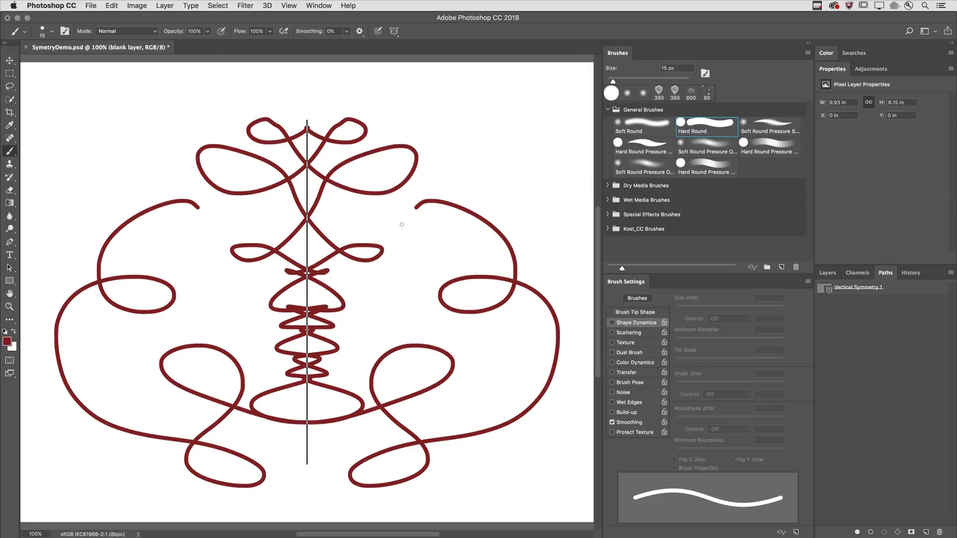
Undo the drawing, add a horizontal symmetry axis, and test then undo a mirrored stroke.
key("super+z")
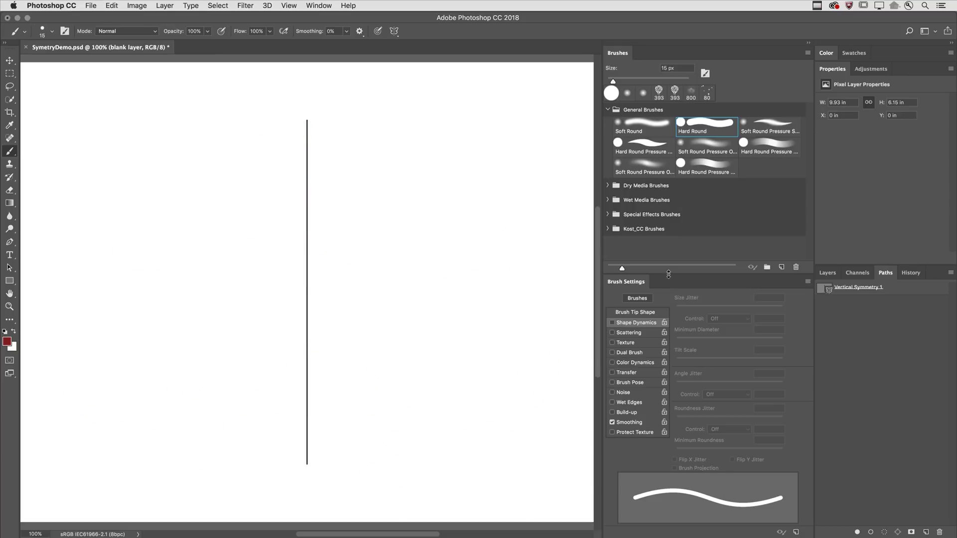
left_click(394, 31)
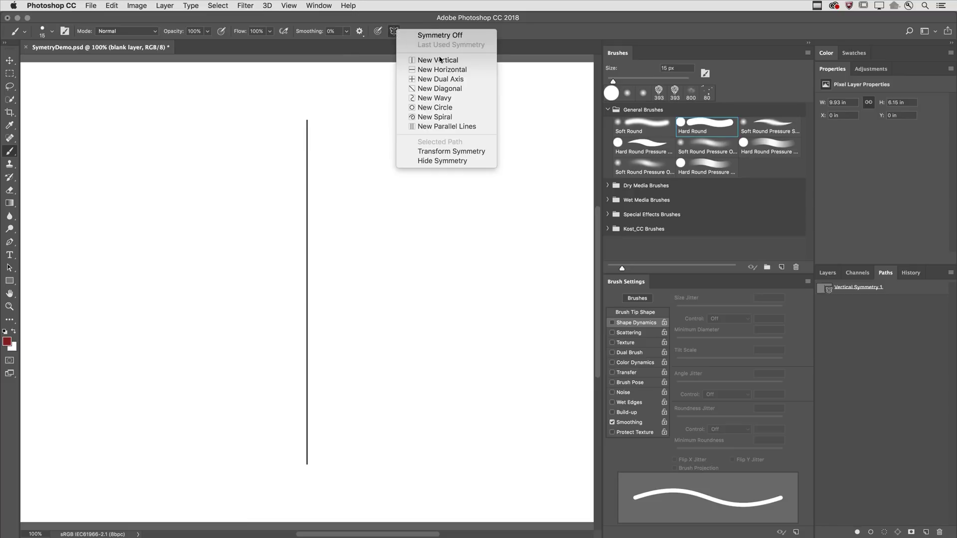
left_click(457, 73)
key("Return")
mouse_move(48, 260)
left_mouse_down()
mouse_move(64, 261)
mouse_move(126, 189)
mouse_move(213, 249)
mouse_move(303, 278)
mouse_move(573, 260)
mouse_move(586, 291)
left_mouse_up()
key("super+z")
Add and commit a new Dual Axis symmetry across the blank canvas.
left_click(394, 31)
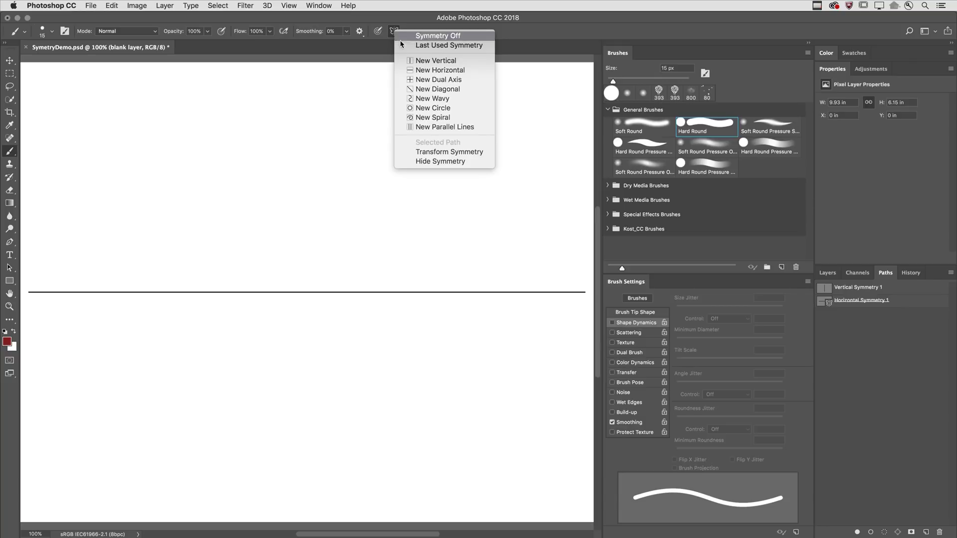
left_click(443, 81)
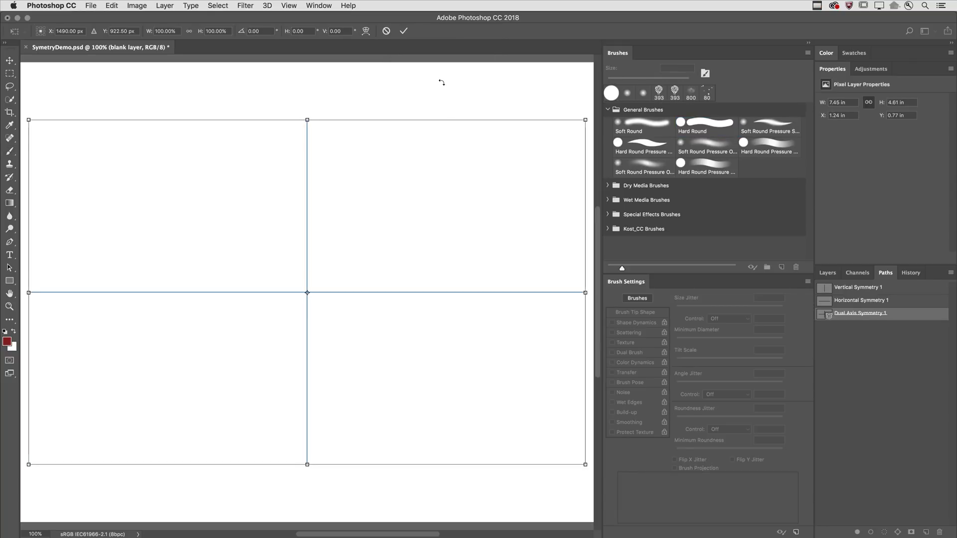
key("Return")
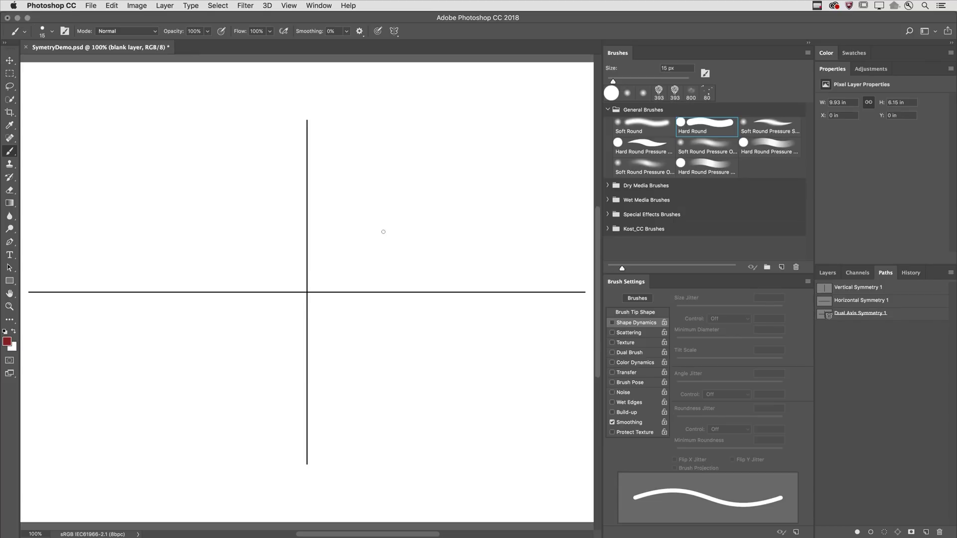
Switch to the Soft Round Pressure brush and start a four-way mirrored chain of straight segments.
left_click(758, 129)
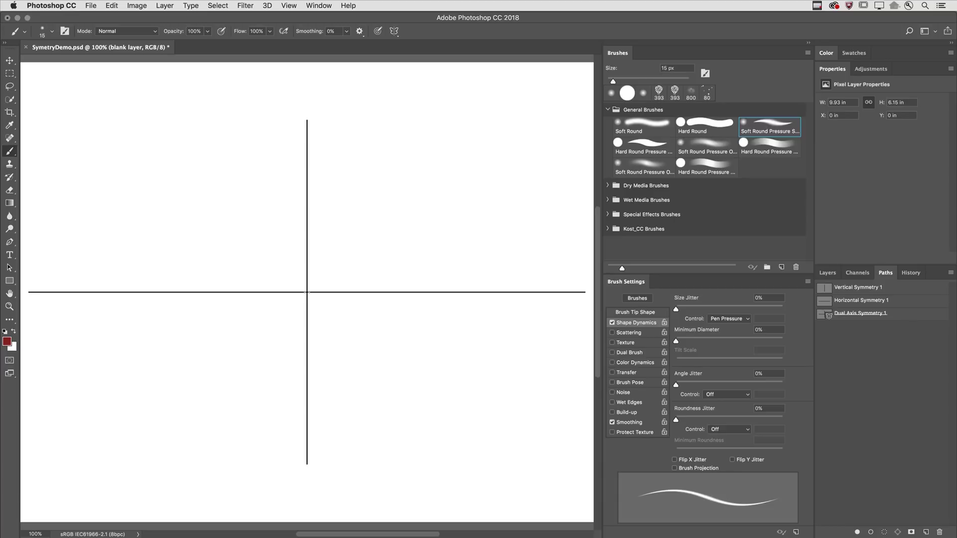
left_click_drag(291, 279, 184, 188)
left_click(152, 266, "shift")
left_click(85, 272, "shift")
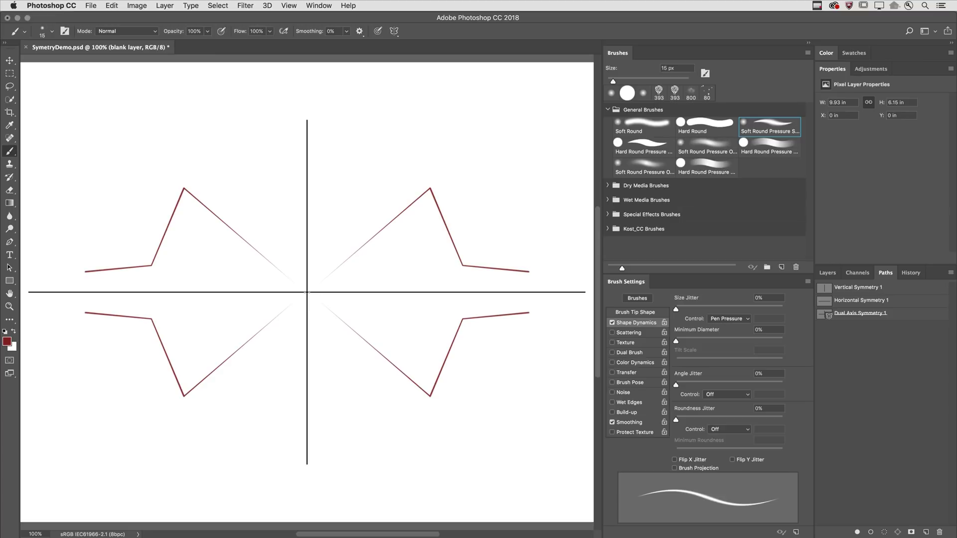
left_click(138, 220, "shift")
left_click(228, 276, "shift")
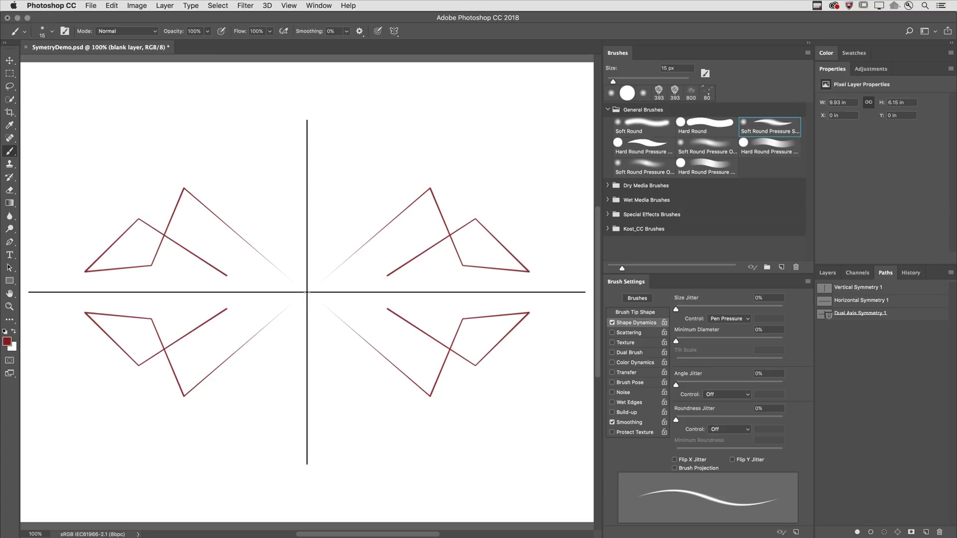
left_click(288, 192, "shift")
left_click(333, 233, "shift")
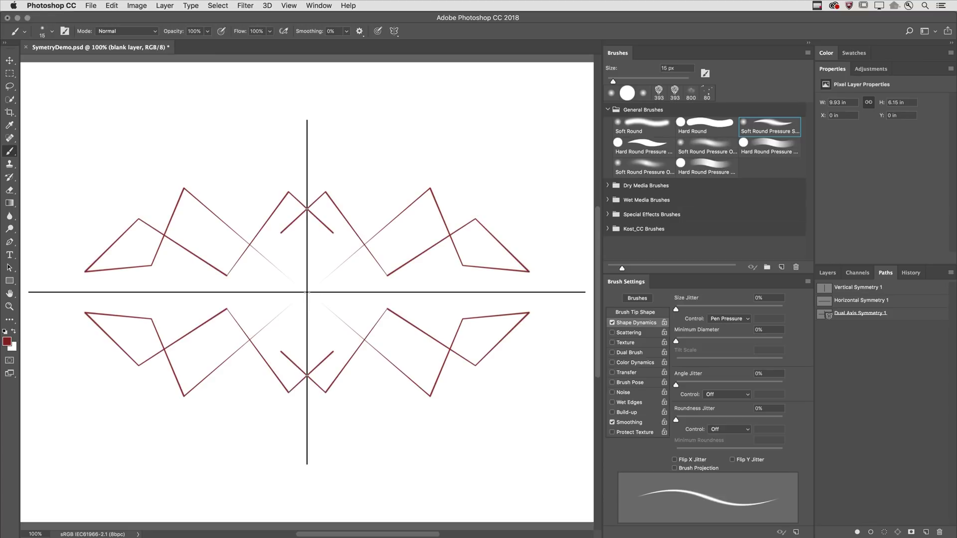
Extend the angular pattern with long diagonal segments and a short zigzag near the top.
left_click(365, 384, "shift")
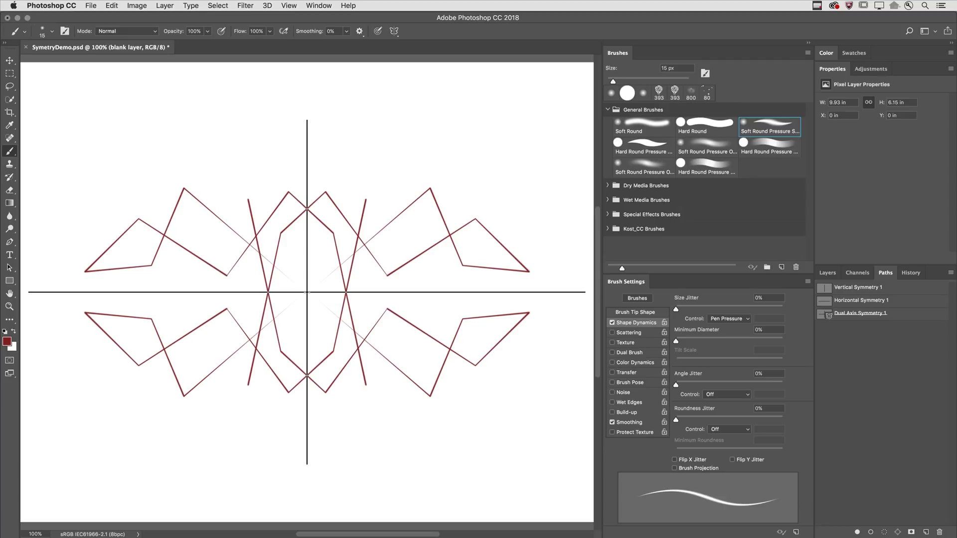
left_click(491, 421, "shift")
left_click(382, 133, "shift")
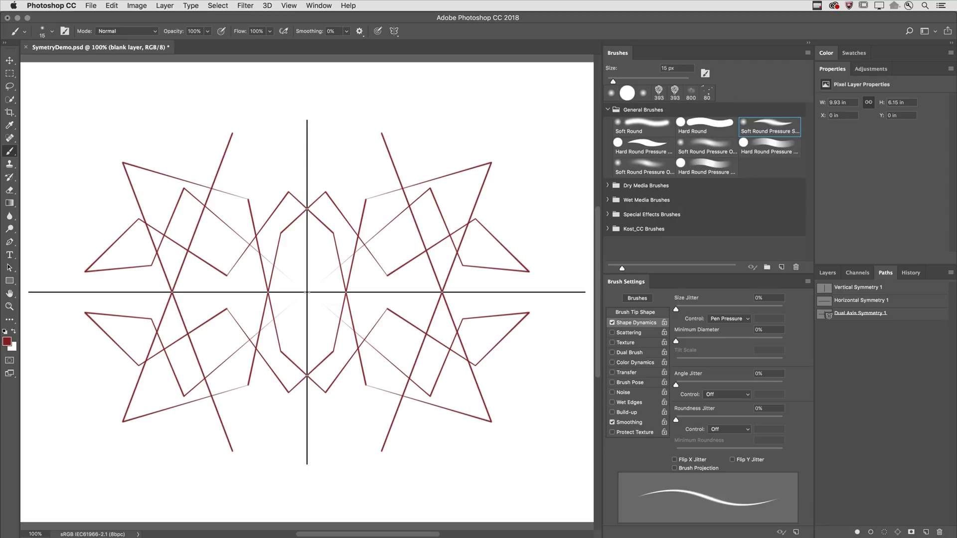
left_click(172, 131, "shift")
left_click(199, 141, "shift")
left_click(266, 164, "shift")
left_click(200, 161, "shift")
left_click(238, 180, "shift")
left_click(201, 176, "shift")
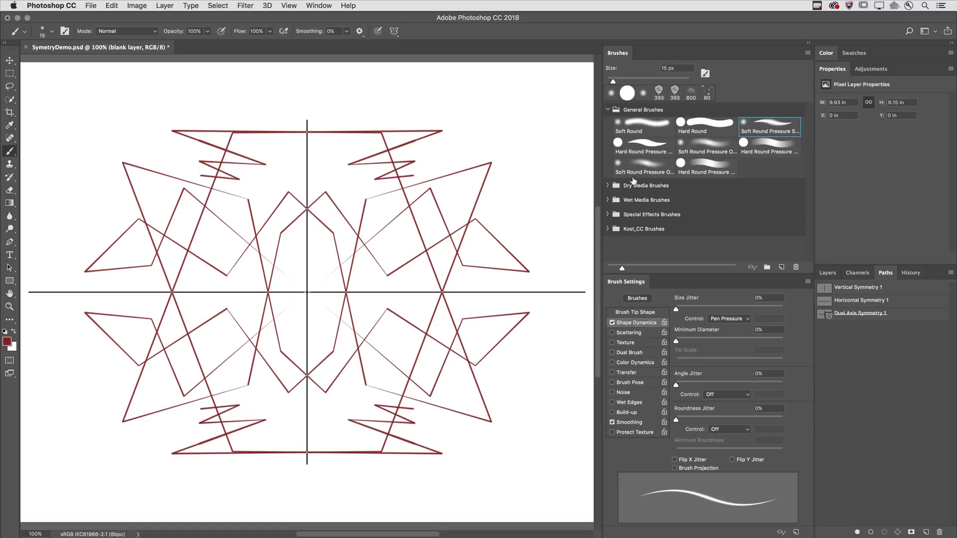
Choose Symmetry Off from the options-bar symmetry menu, hiding the axis guides over the red pattern.
left_click(394, 32)
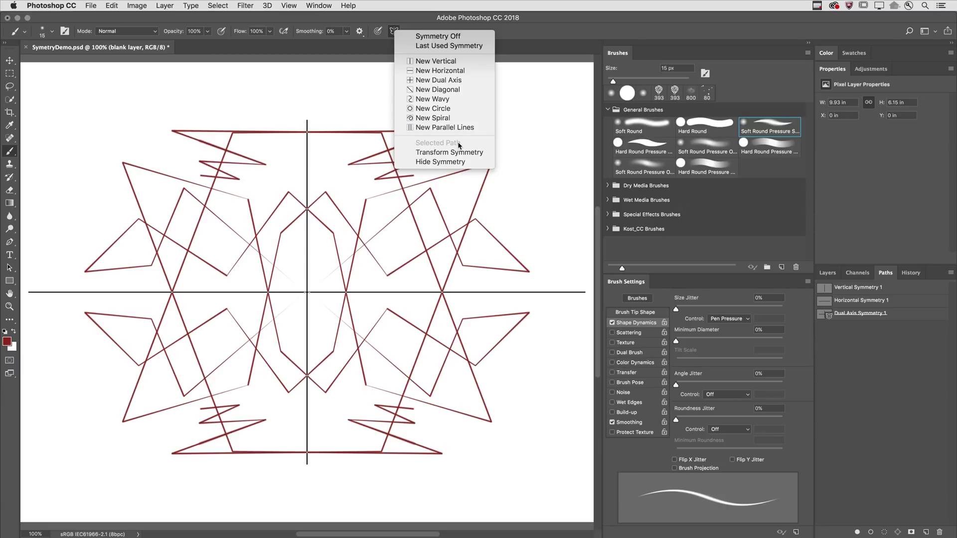
left_click(394, 32)
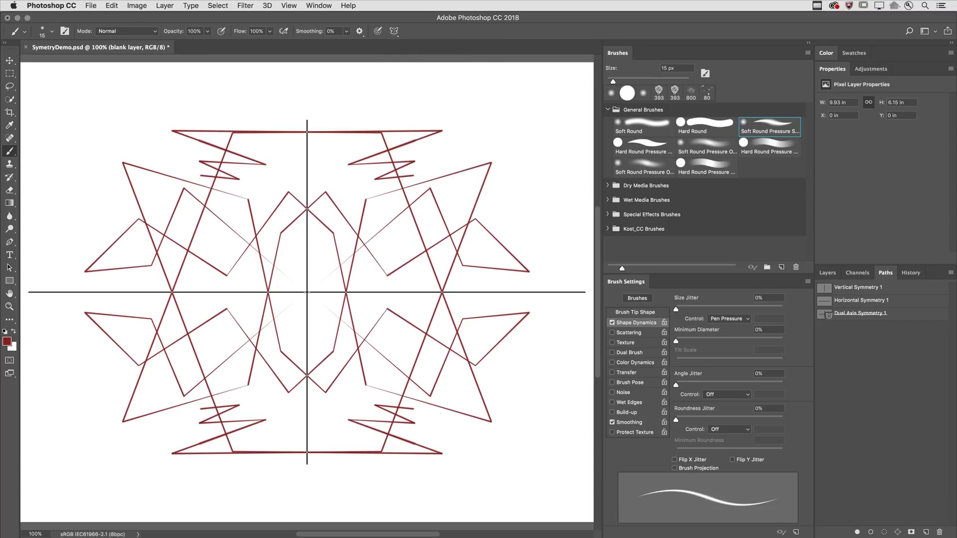
left_click(395, 32)
left_click(422, 37)
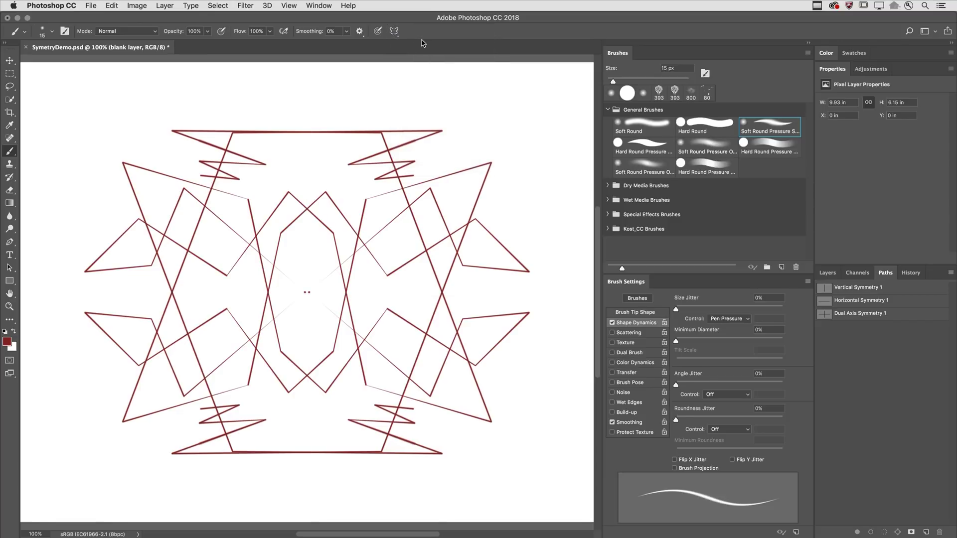
In the Layers panel, hide the red drawing, sheep, floral, ornamental and curled vine layers.
left_click(827, 272)
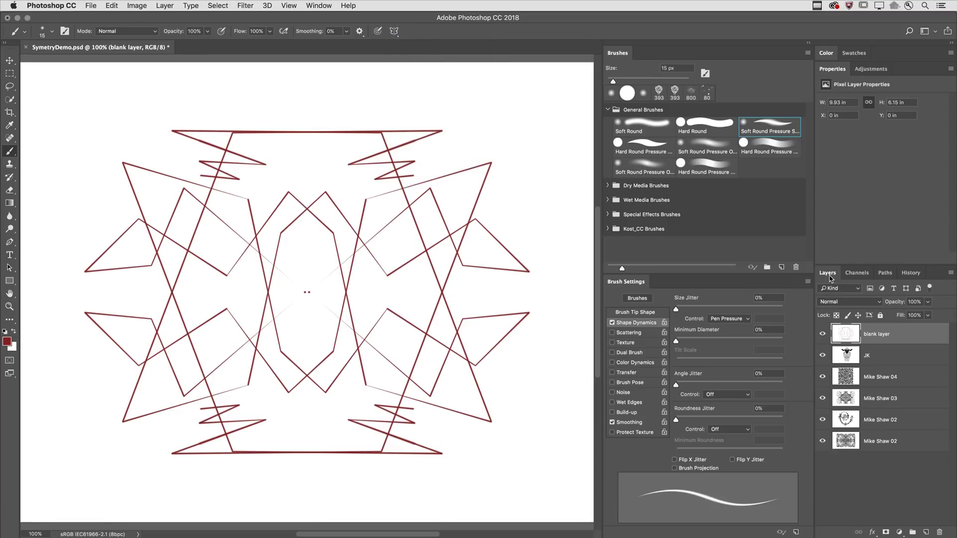
left_click(822, 334)
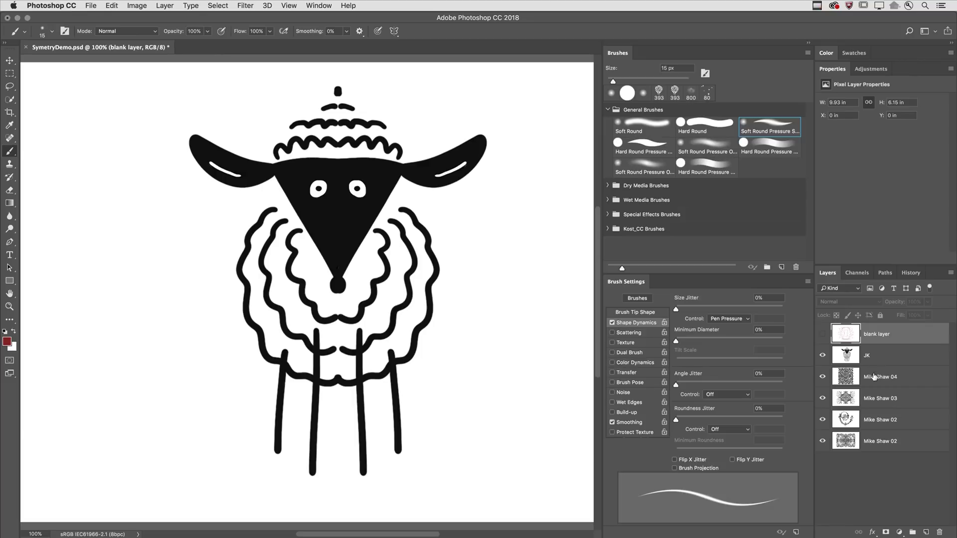
left_click(823, 356)
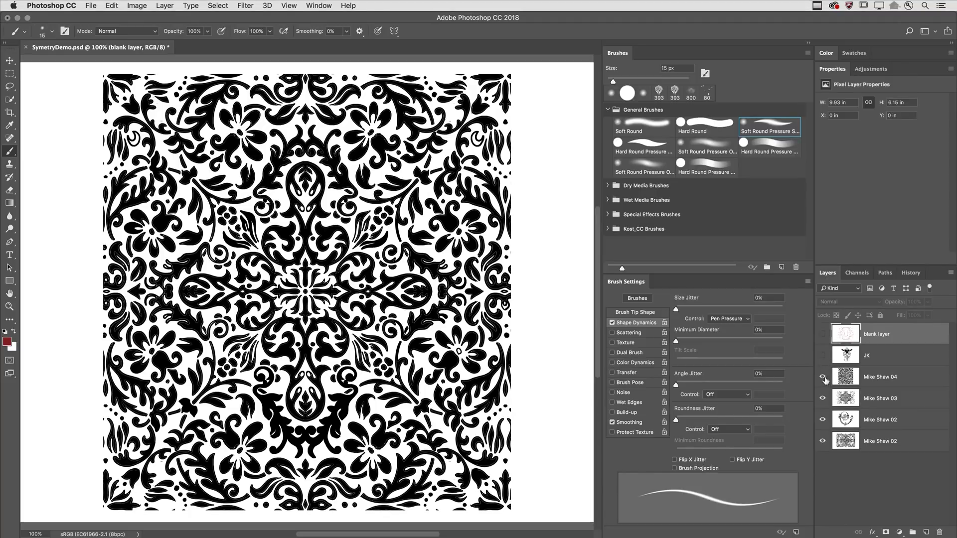
left_click(823, 378)
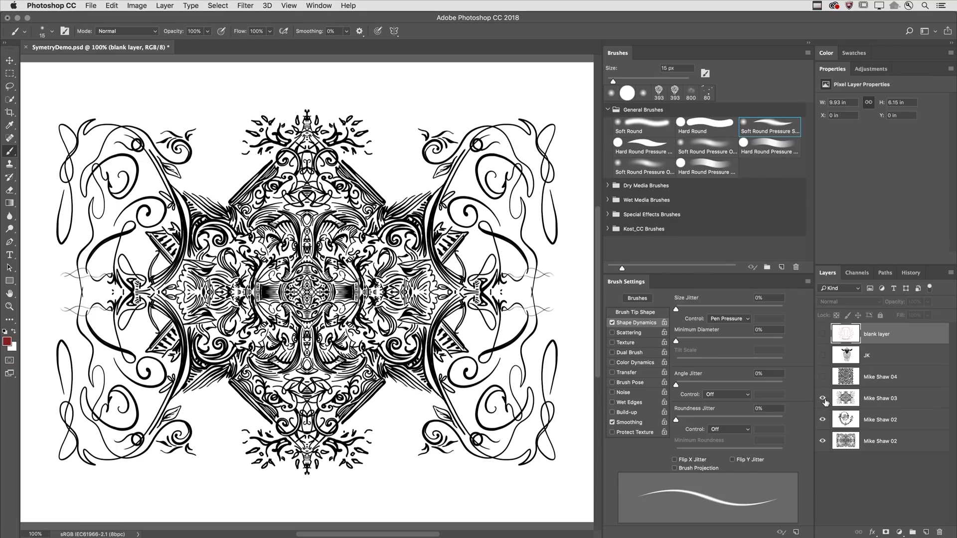
left_click(823, 399)
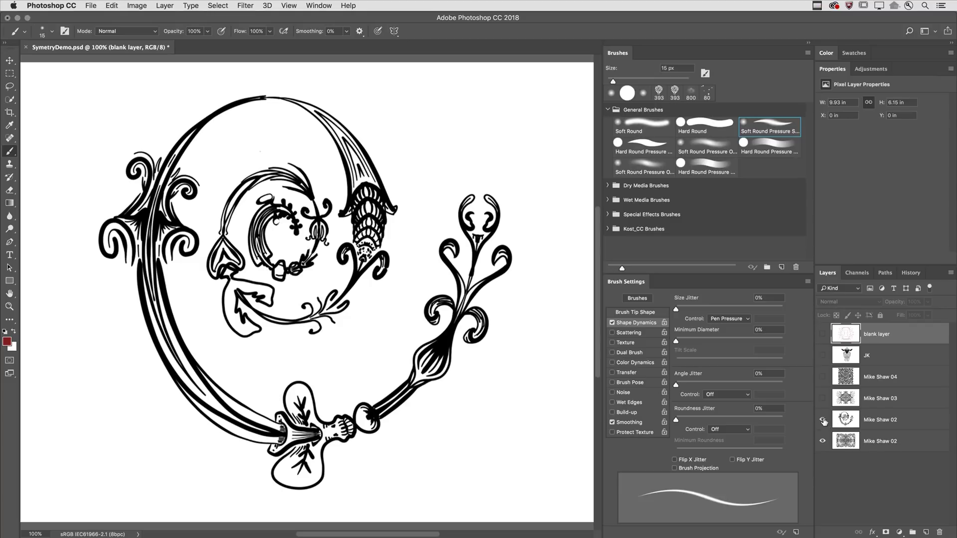
left_click(822, 419)
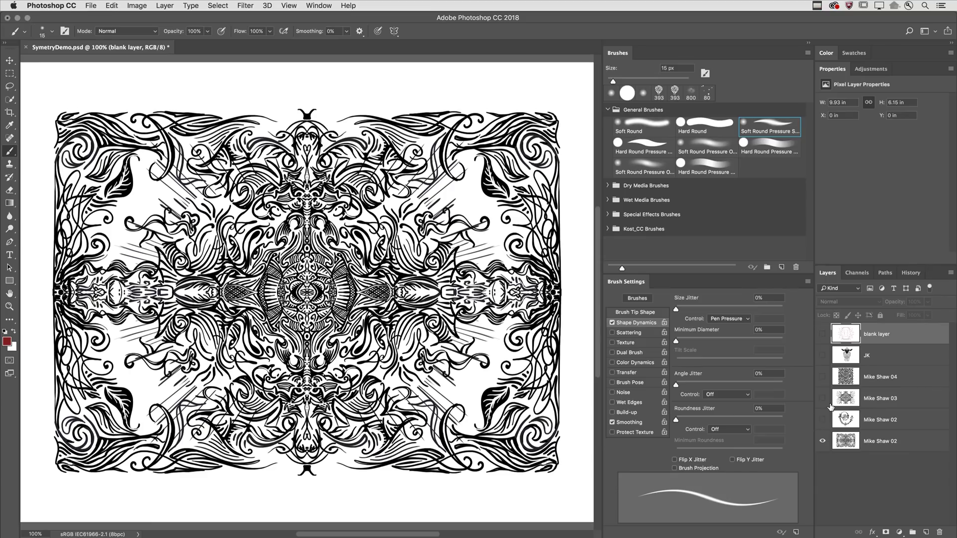